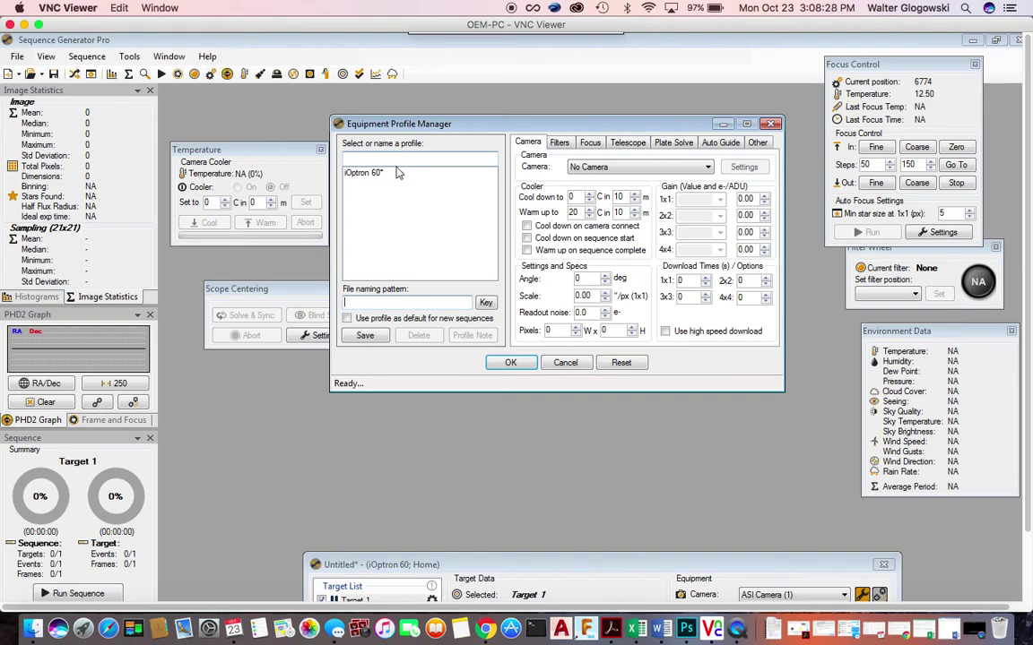
- Show the Focus settings of the iOptron 60 equipment profile
mouse_move(385, 189)
left_click(592, 144)
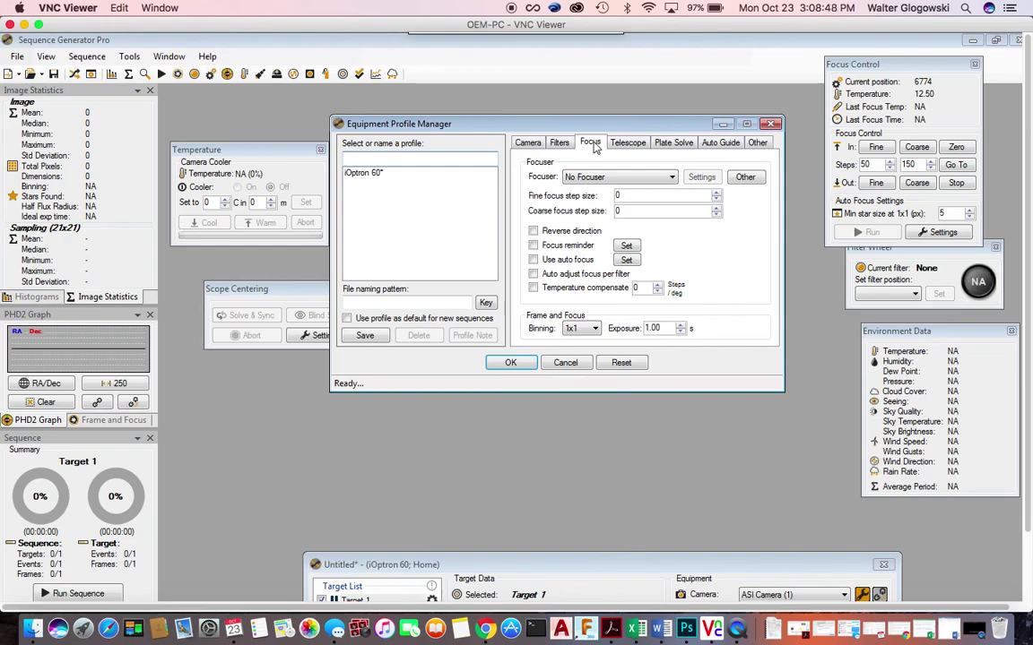
- Choose the GCUSB_nSTEP focuser with fine step size 50 and coarse step size 150
left_click(625, 178)
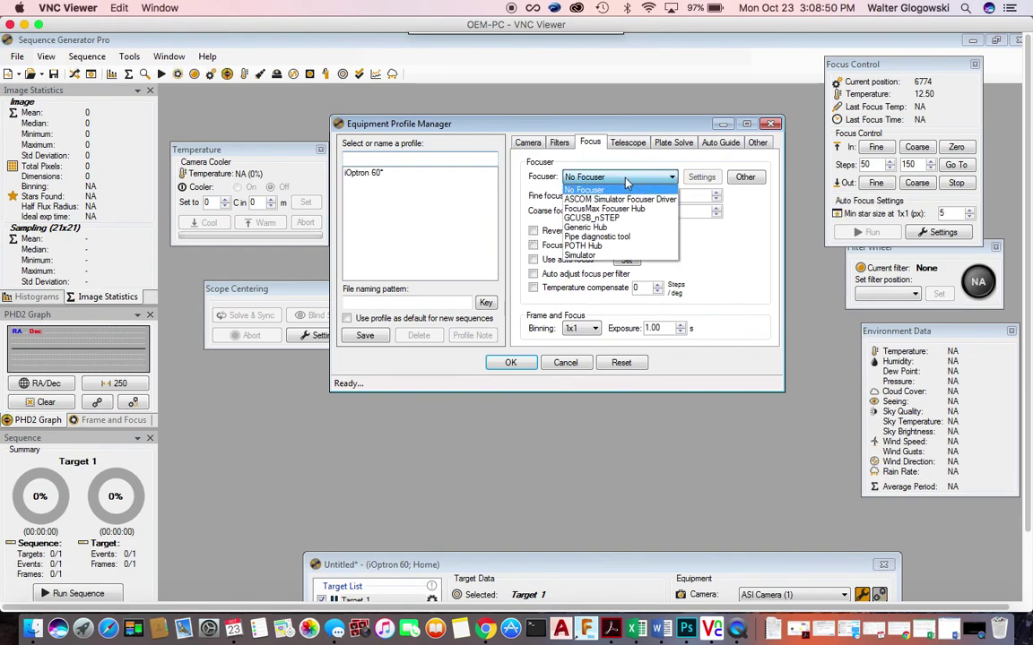
left_click(615, 221)
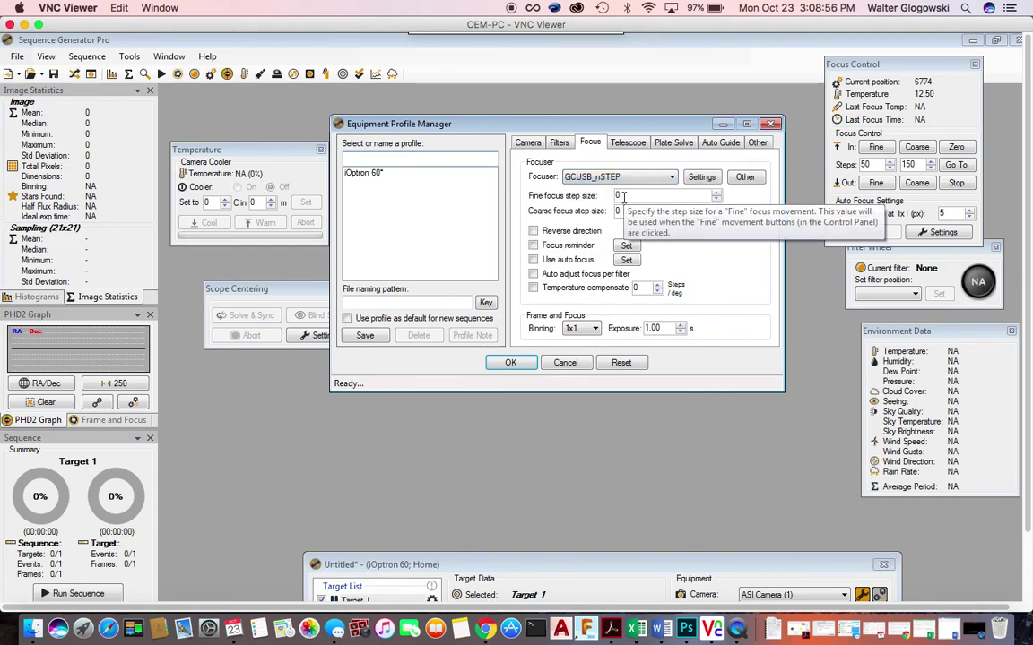
left_click(623, 196)
double_click(623, 196)
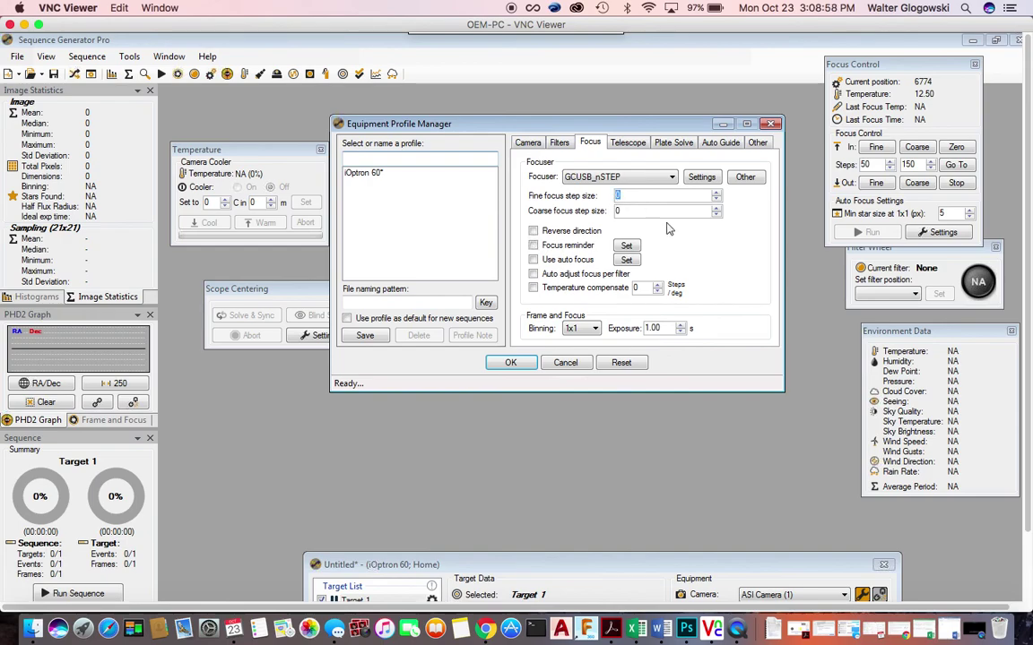
type("50")
double_click(617, 212)
key("BackSpace")
type("150")
mouse_move(588, 257)
- Enable Use auto focus and Temperature compensate at 1 step per degree
left_click(533, 260)
left_click(533, 288)
double_click(637, 288)
type("1")
- In the auto focus options, trigger auto focus every 15 degrees change and every 60 minutes
left_click(626, 261)
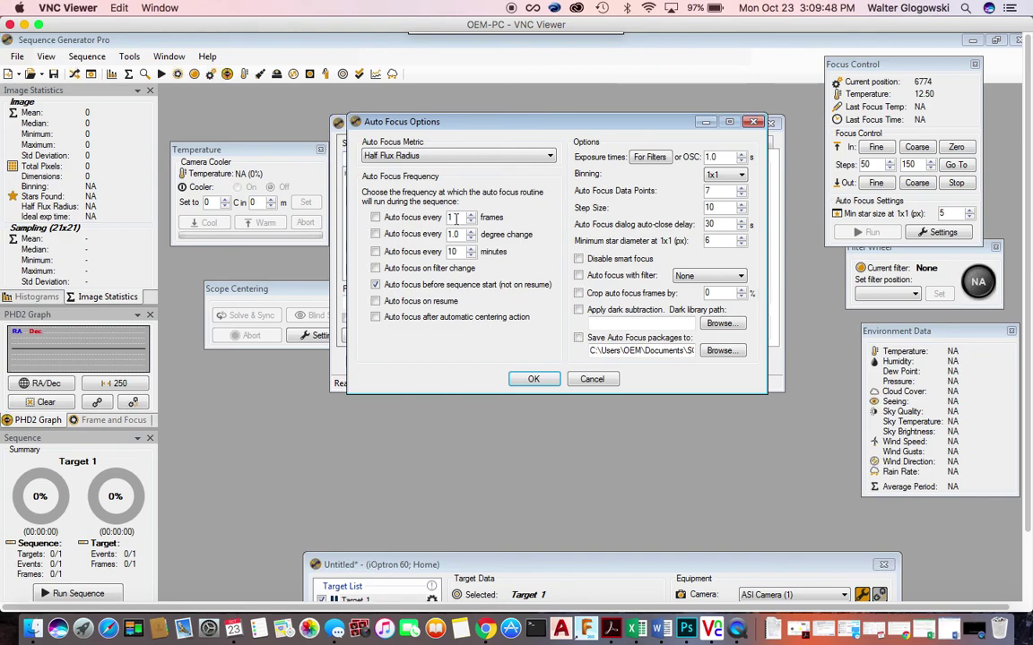
left_click(375, 234)
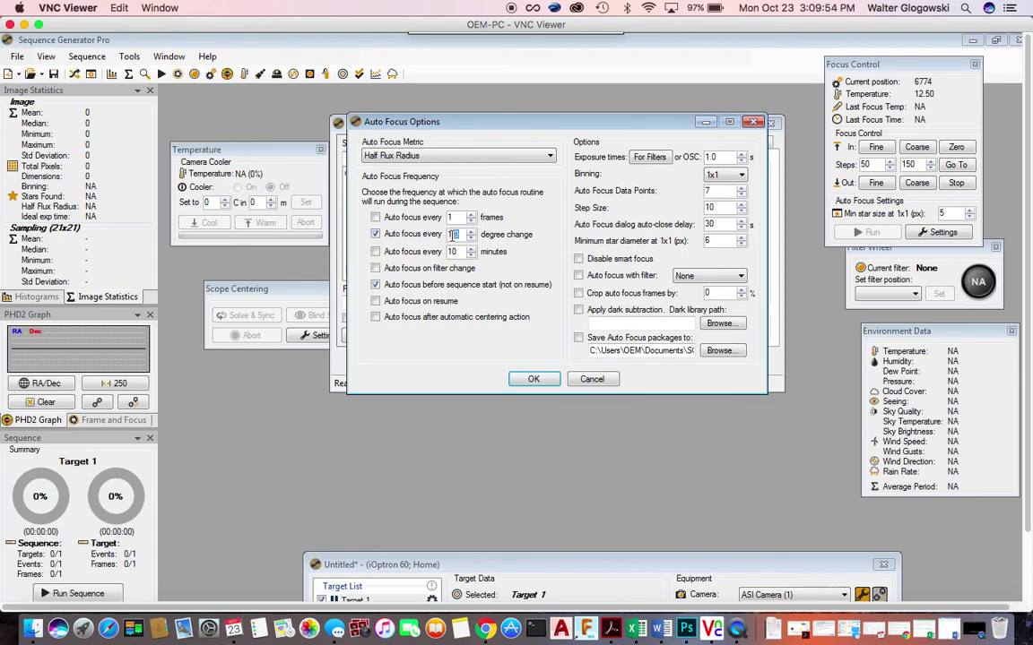
left_click_drag(453, 234, 441, 238)
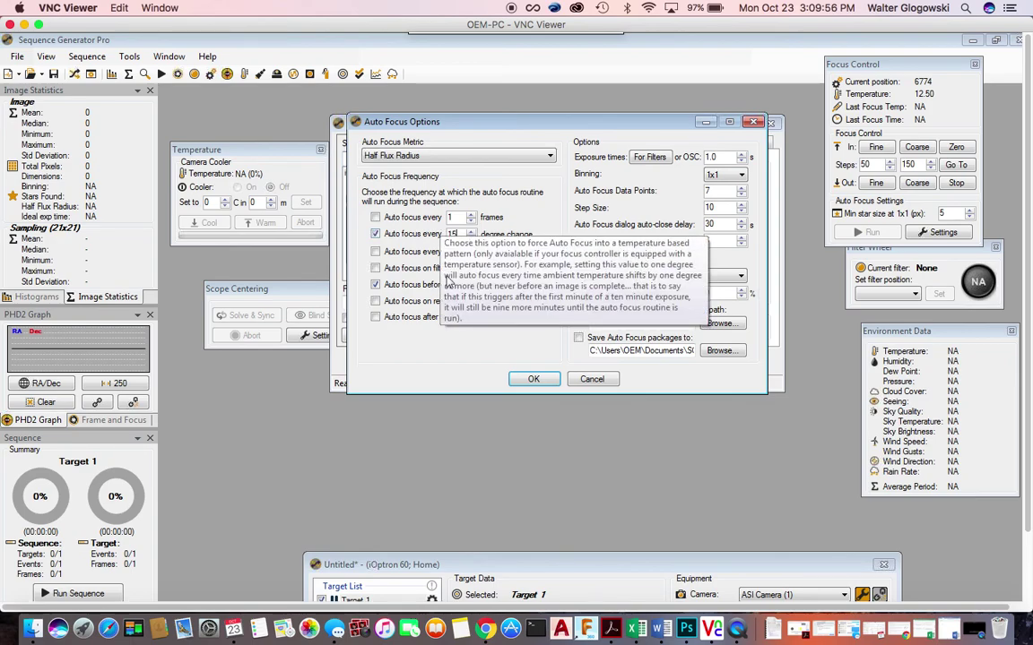
type("15")
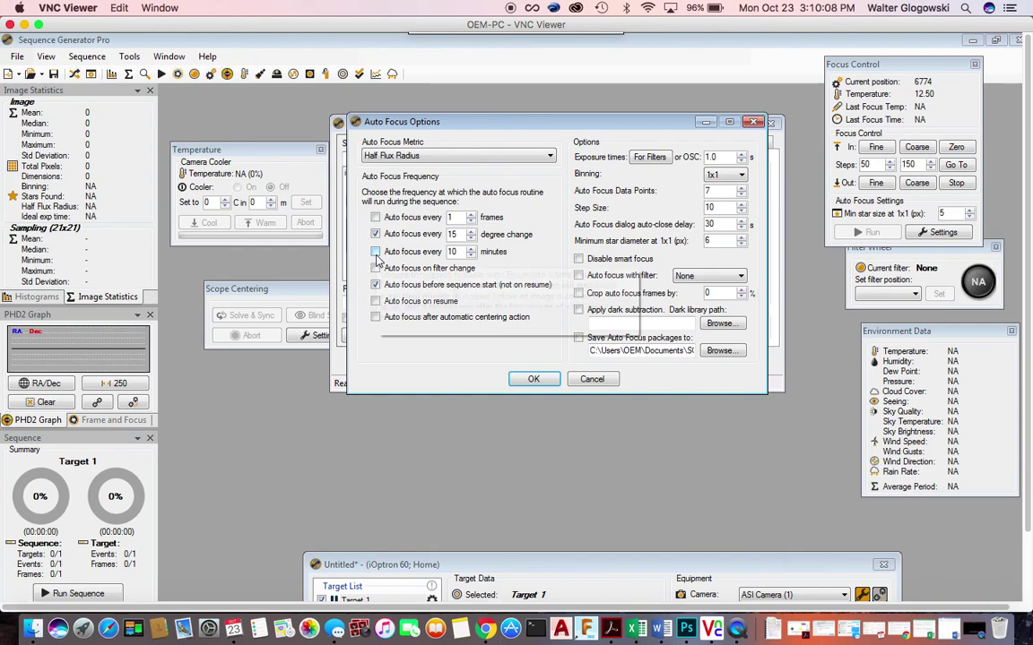
left_click(375, 252)
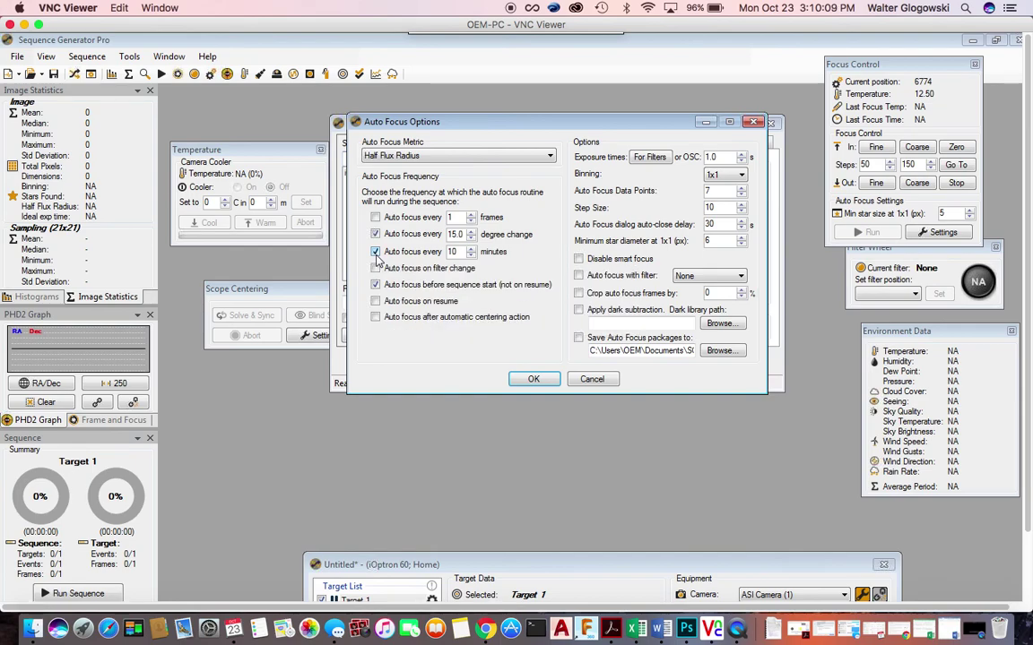
double_click(452, 252)
type("60")
- Also trigger auto focus on filter change, on resume and after automatic centering, and accept
left_click(376, 269)
mouse_move(492, 293)
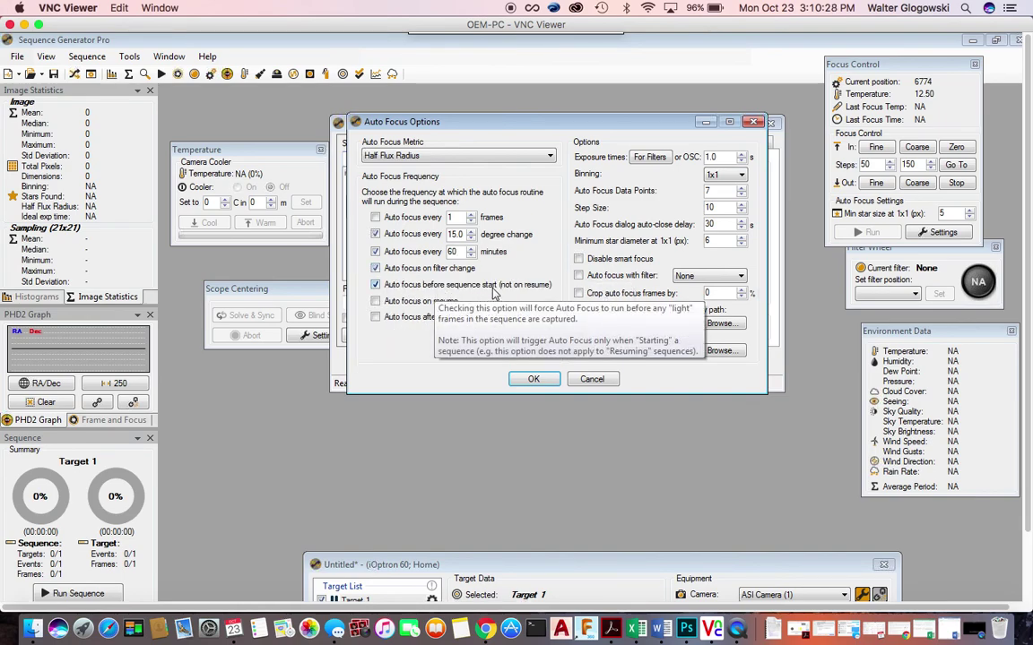
left_click(375, 302)
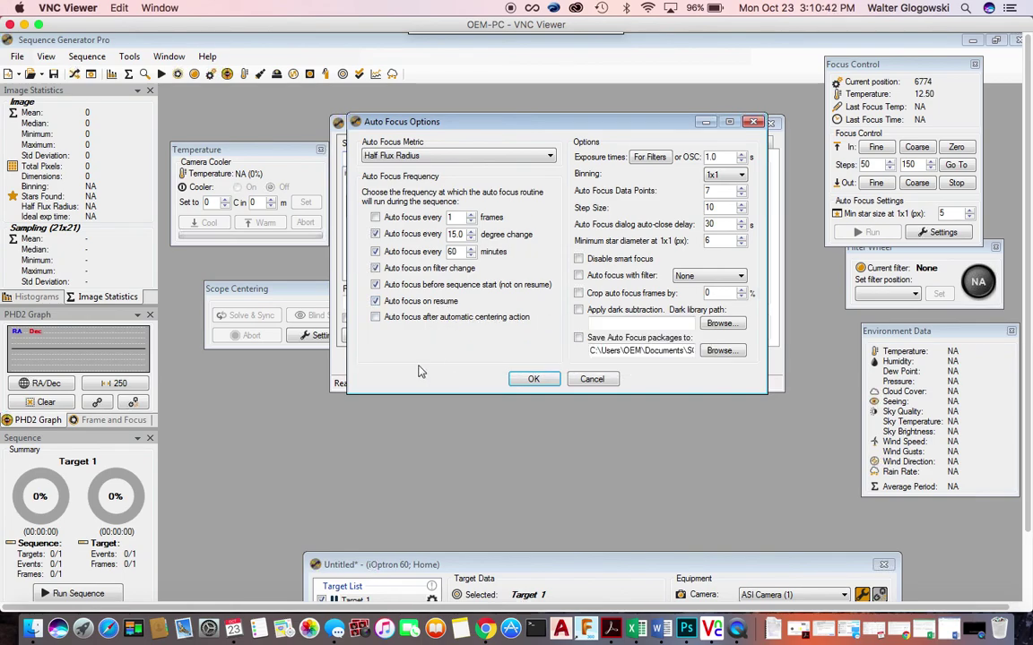
left_click(375, 318)
left_click(534, 379)
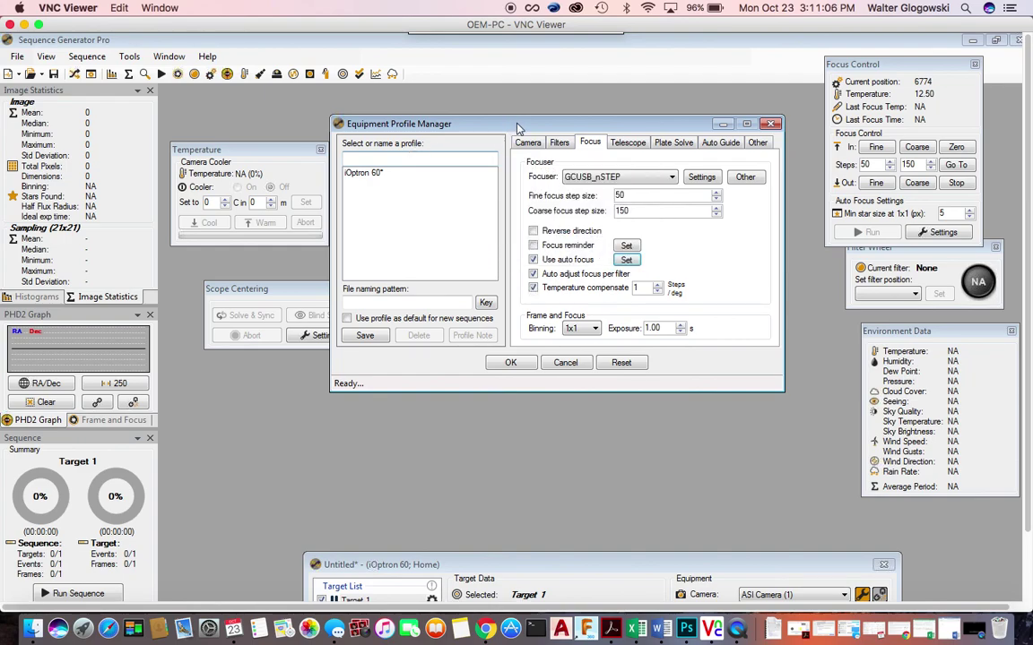
- Close the Equipment Profile Manager and drag the Untitled sequence window fully into view
left_click(771, 125)
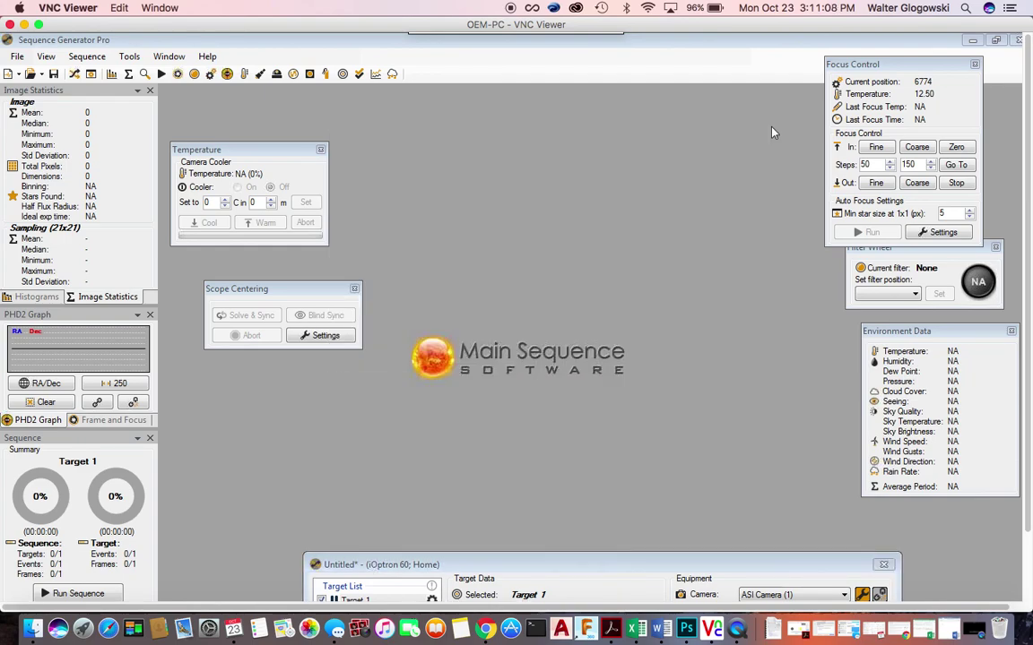
left_click_drag(673, 566, 578, 121)
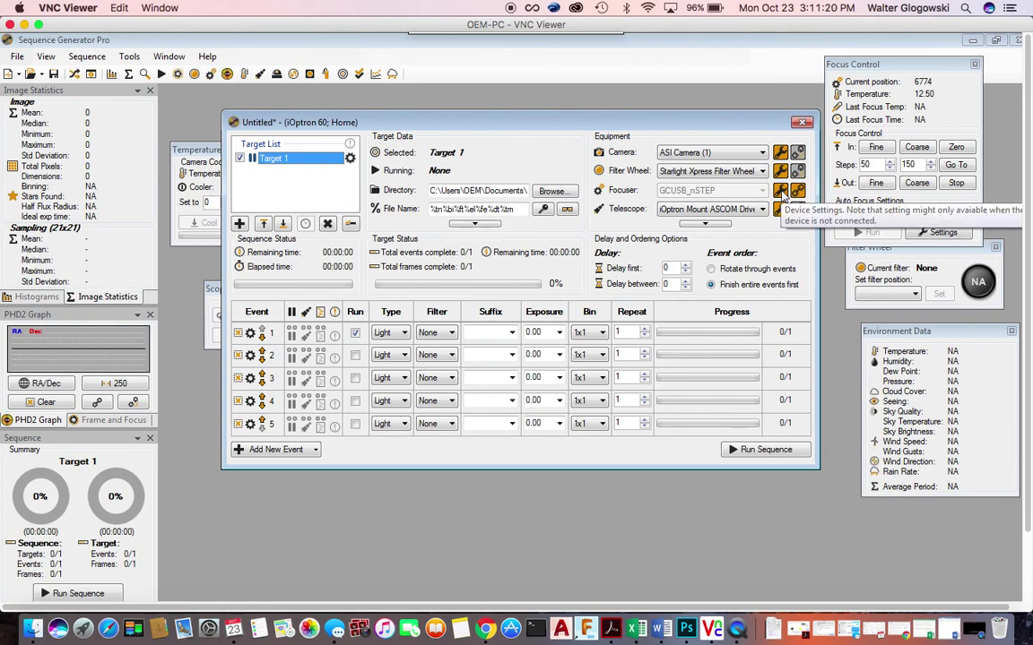
left_click(781, 194)
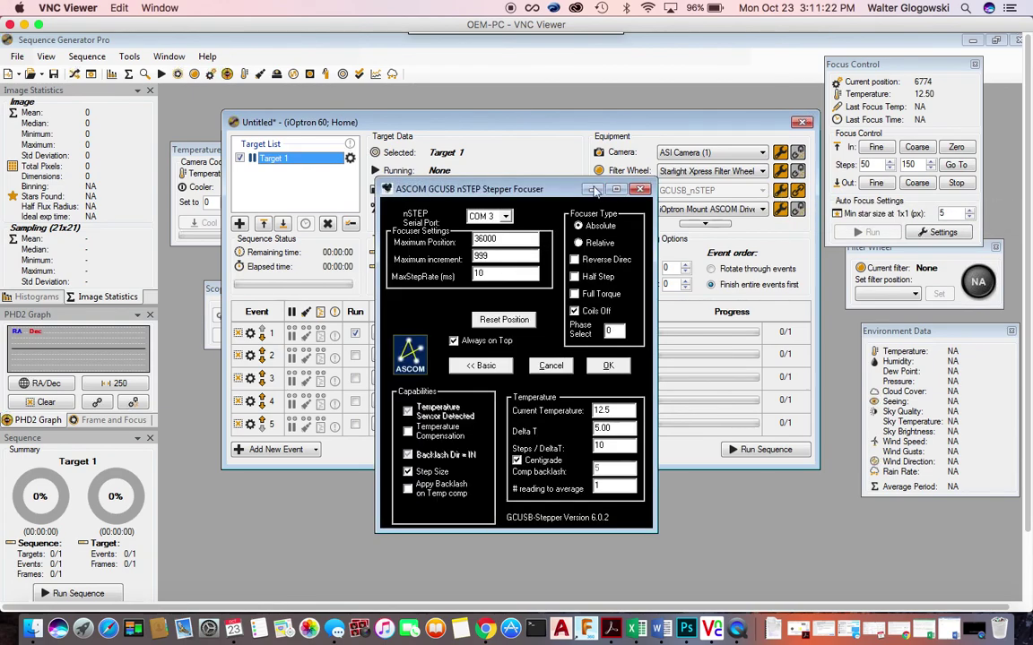
left_click_drag(555, 189, 547, 174)
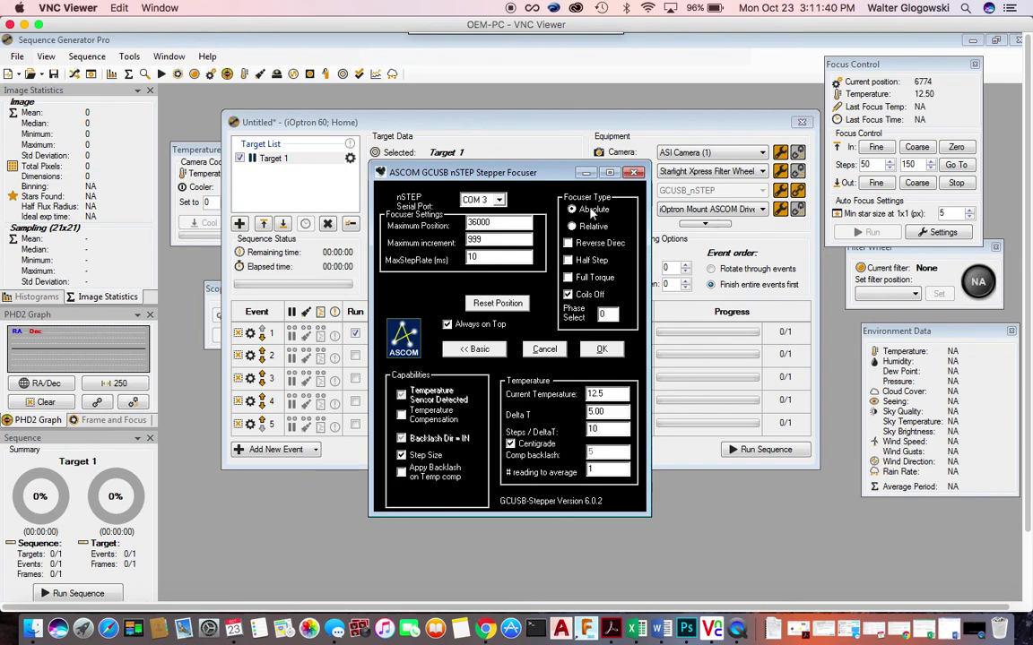
left_click(633, 172)
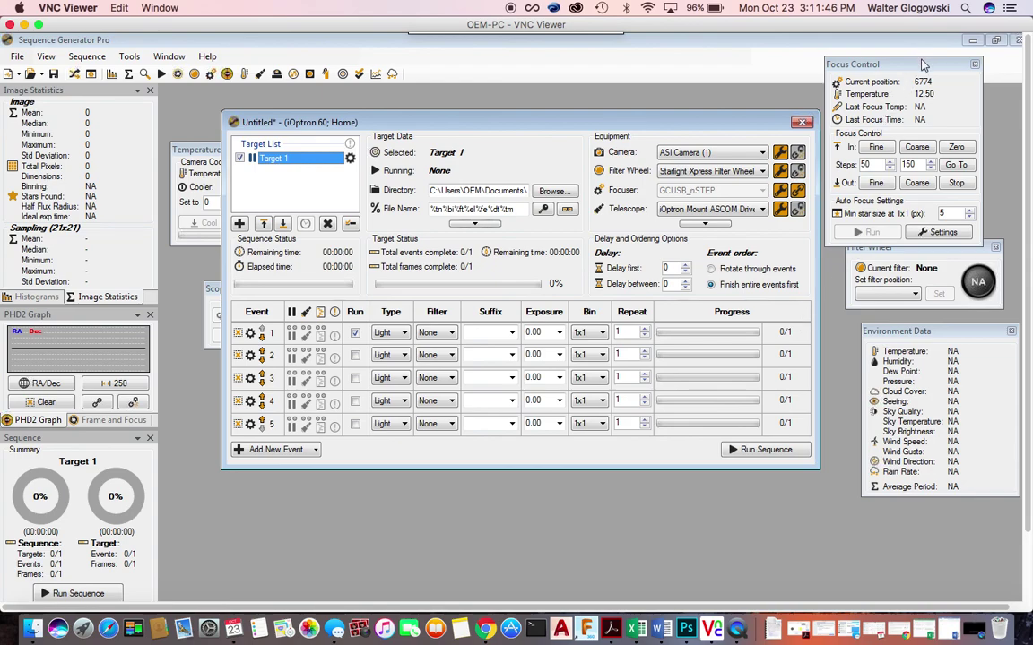
- Move Focus Control toward the centre, show Frame and Focus, and set Min star size to 5
left_click_drag(923, 65, 717, 84)
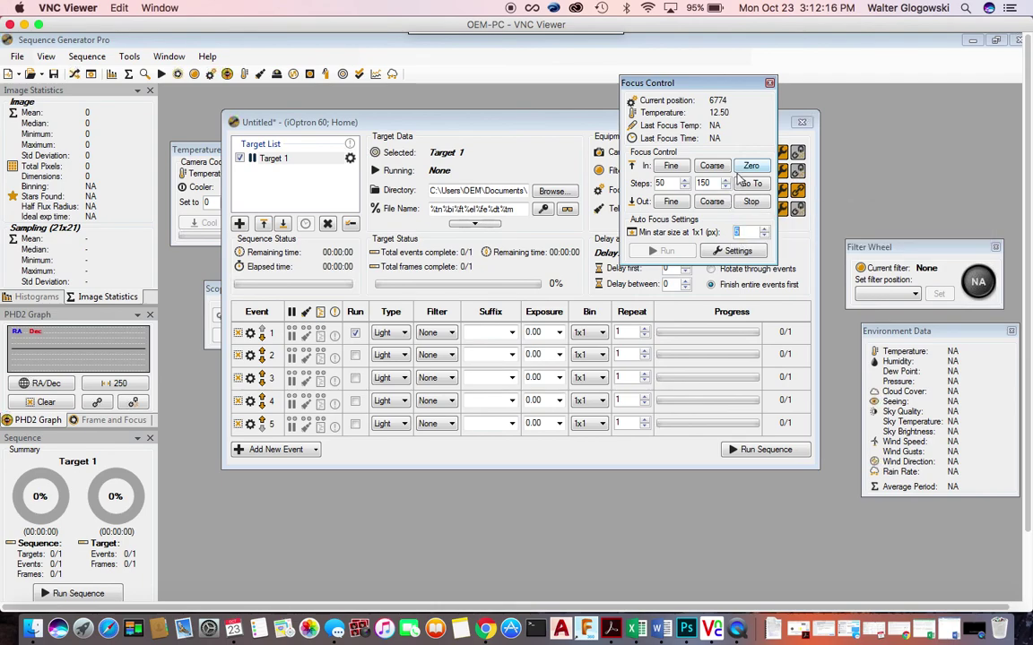
left_click(112, 421)
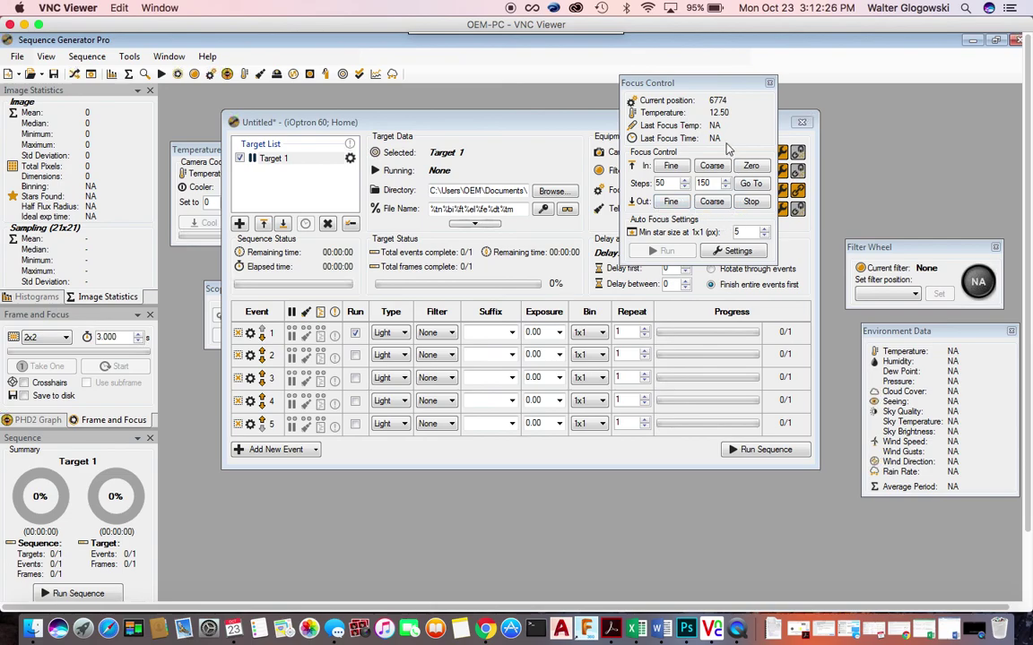
left_click(727, 206)
double_click(737, 232)
key("BackSpace")
type("5")
double_click(749, 232)
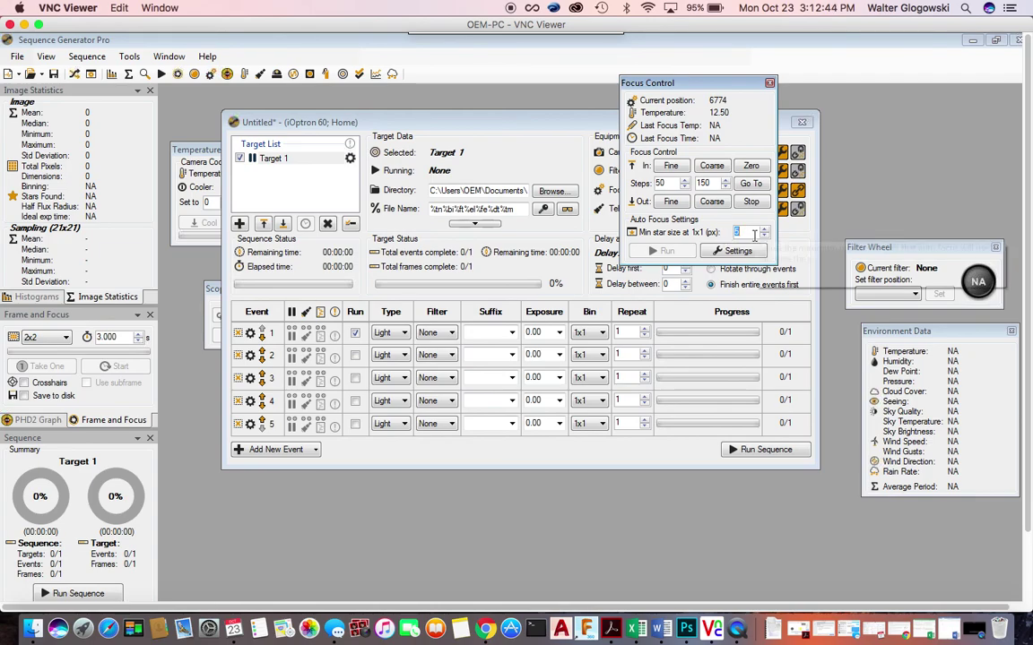
mouse_move(753, 235)
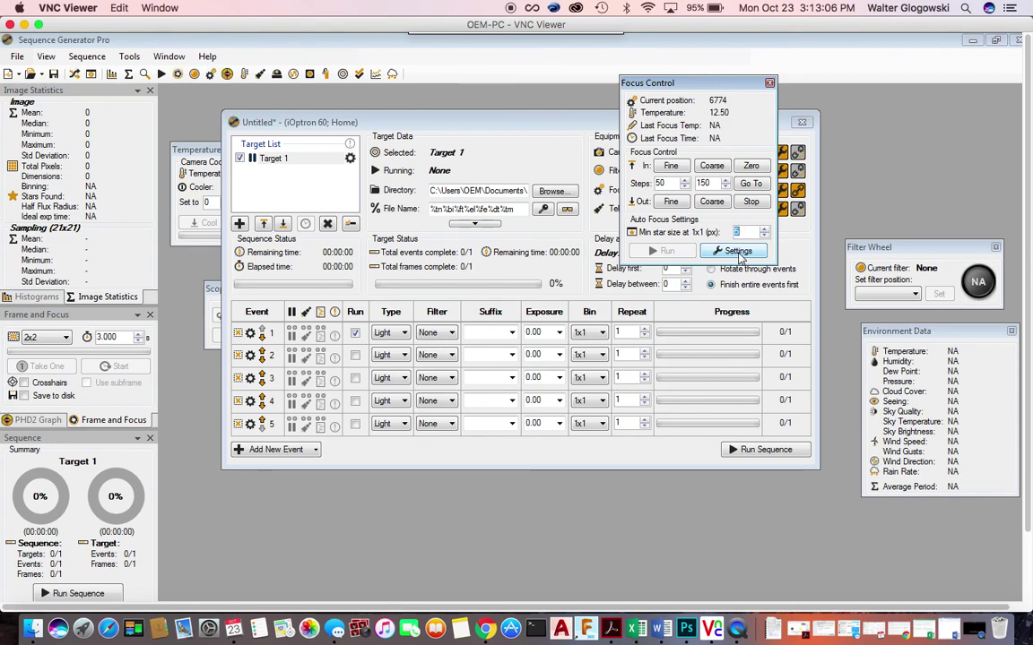
- Enable sequence auto focus on resume and after automatic centering, then return Focus Control top-right
left_click(739, 252)
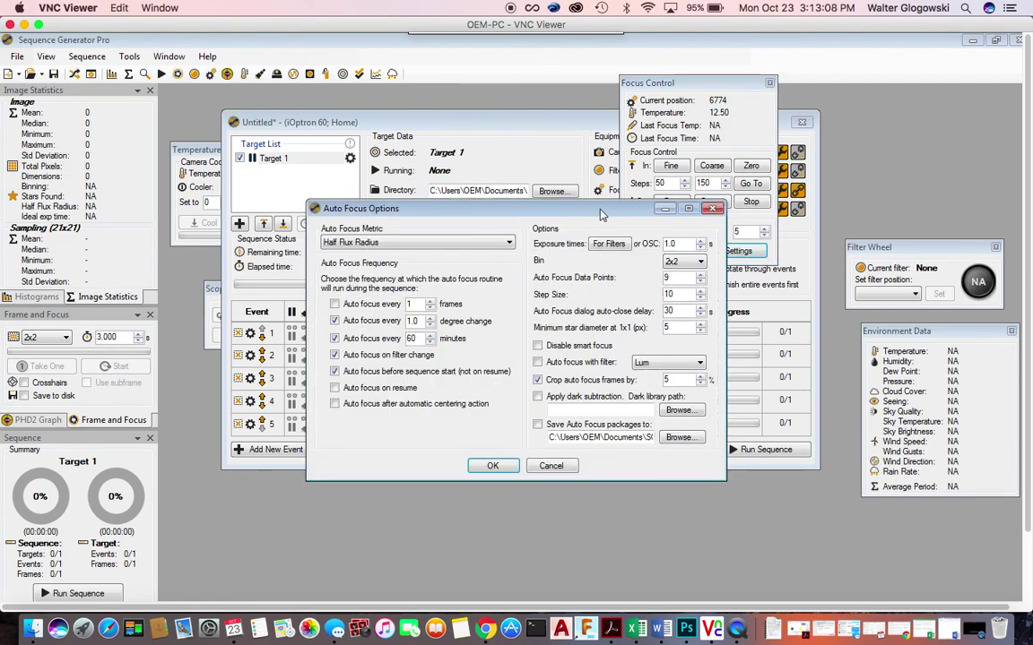
left_click_drag(602, 215, 601, 165)
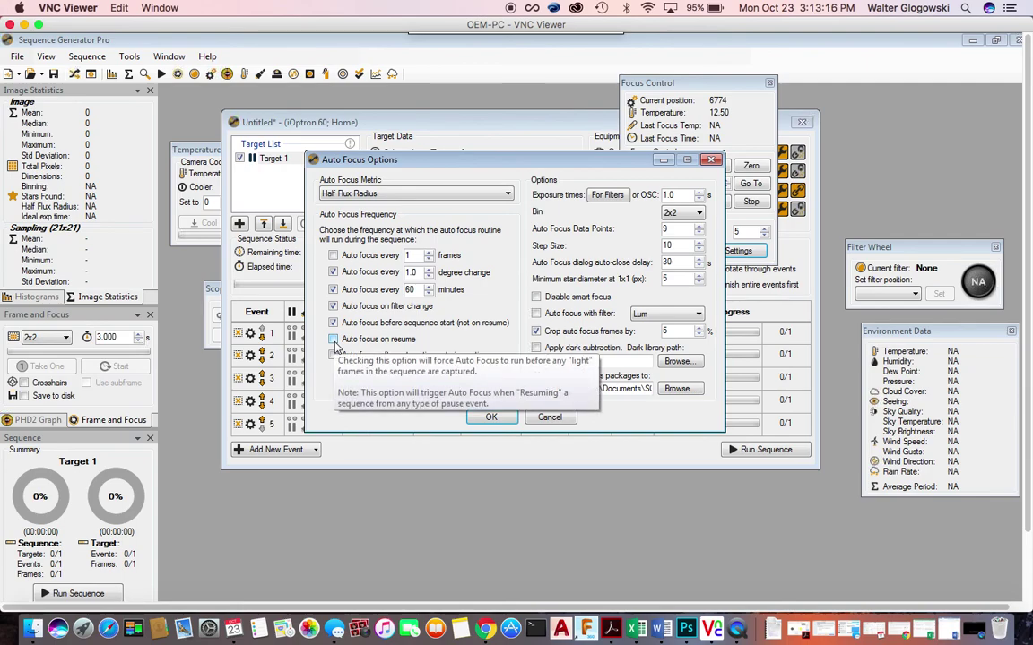
left_click(333, 340)
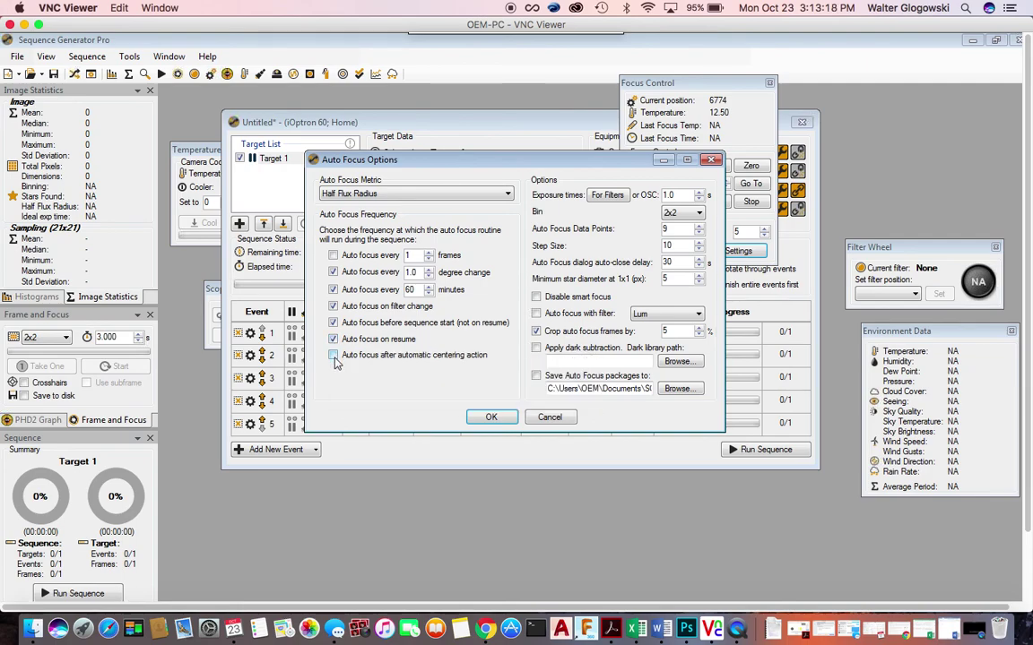
left_click(333, 355)
left_click(491, 417)
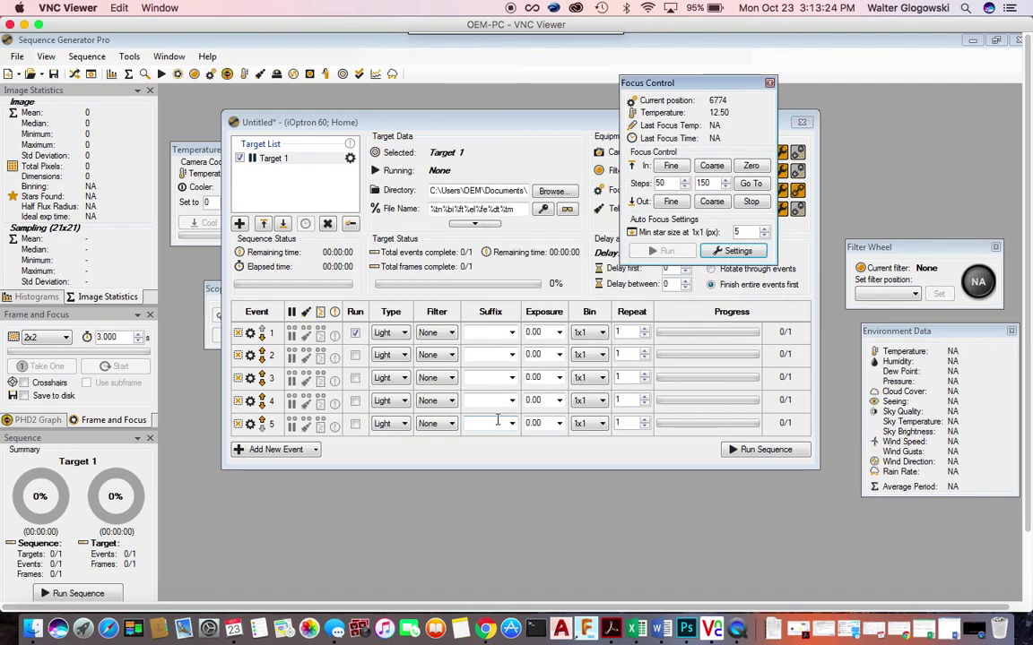
left_click_drag(692, 90, 928, 68)
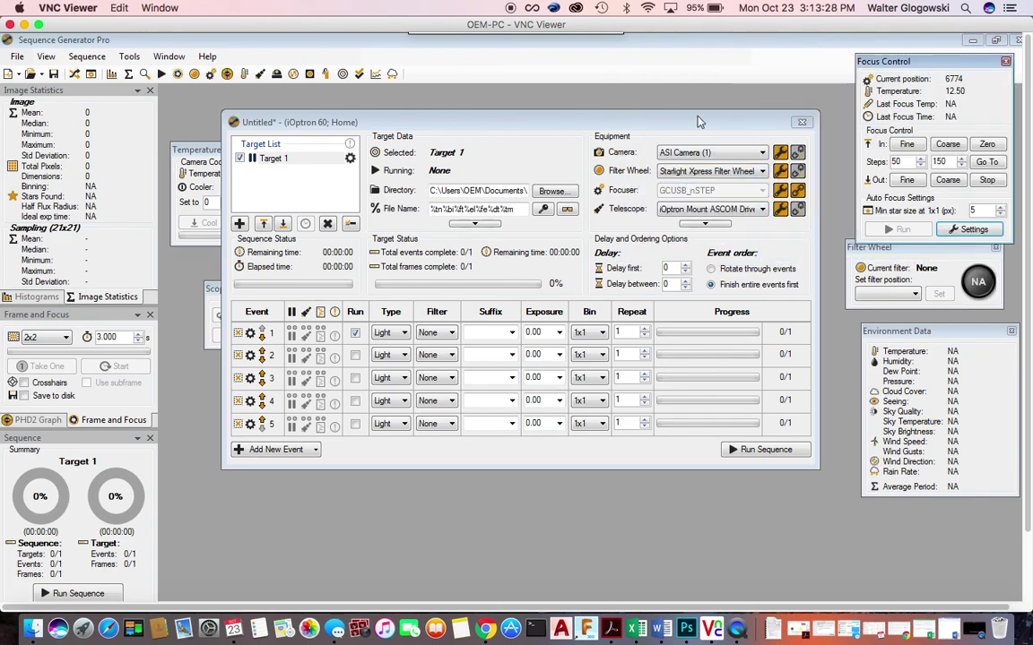